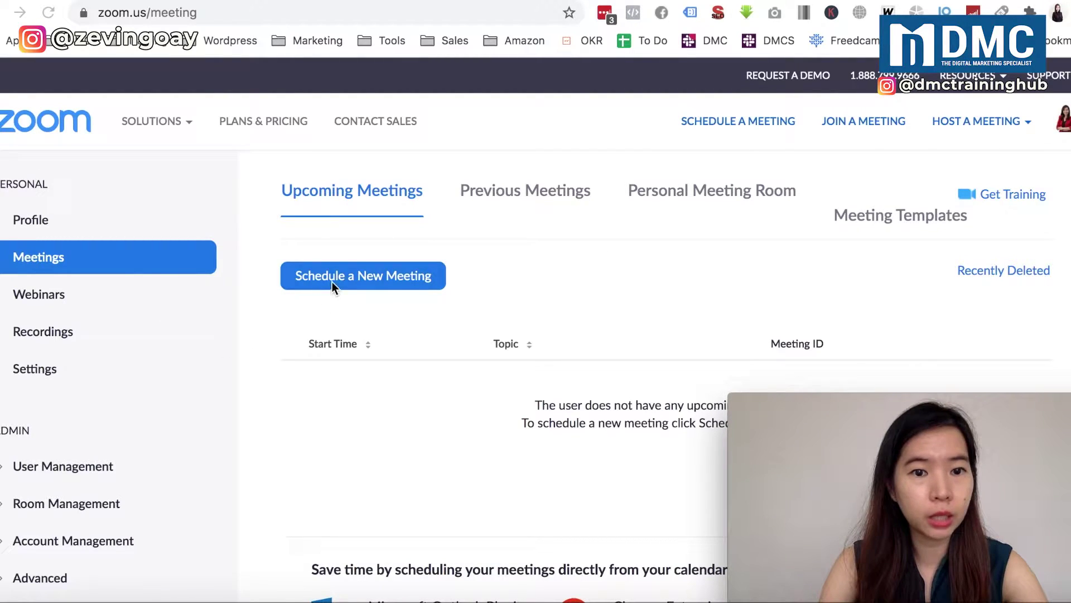
Open the Schedule a Meeting form from the Meetings page
left_click(391, 277)
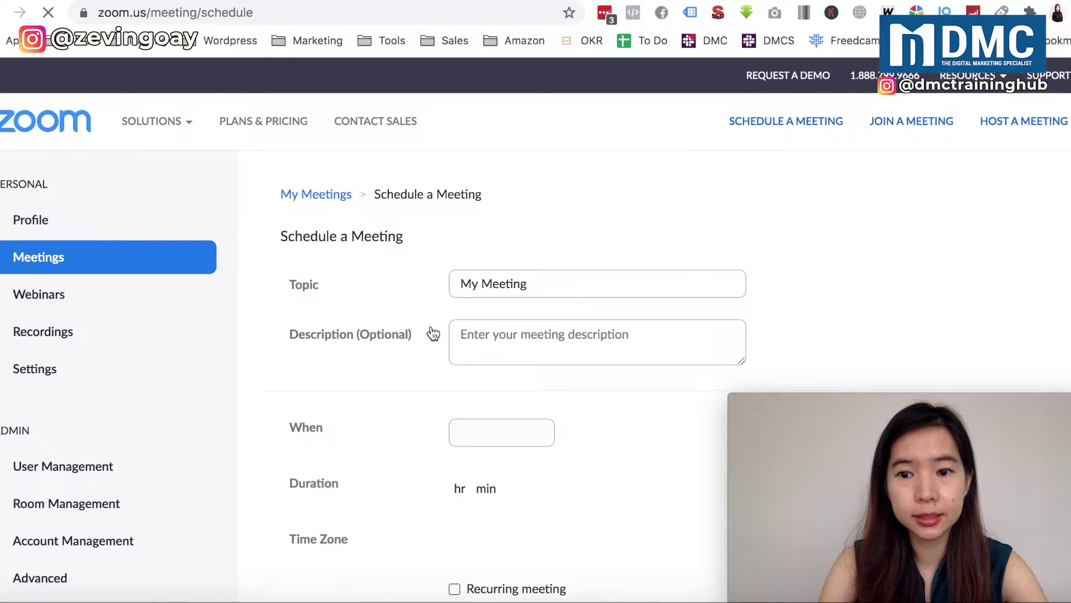
Replace the default 'My Meeting' topic with a draft ending in 'How to Set Password'
left_click(534, 269)
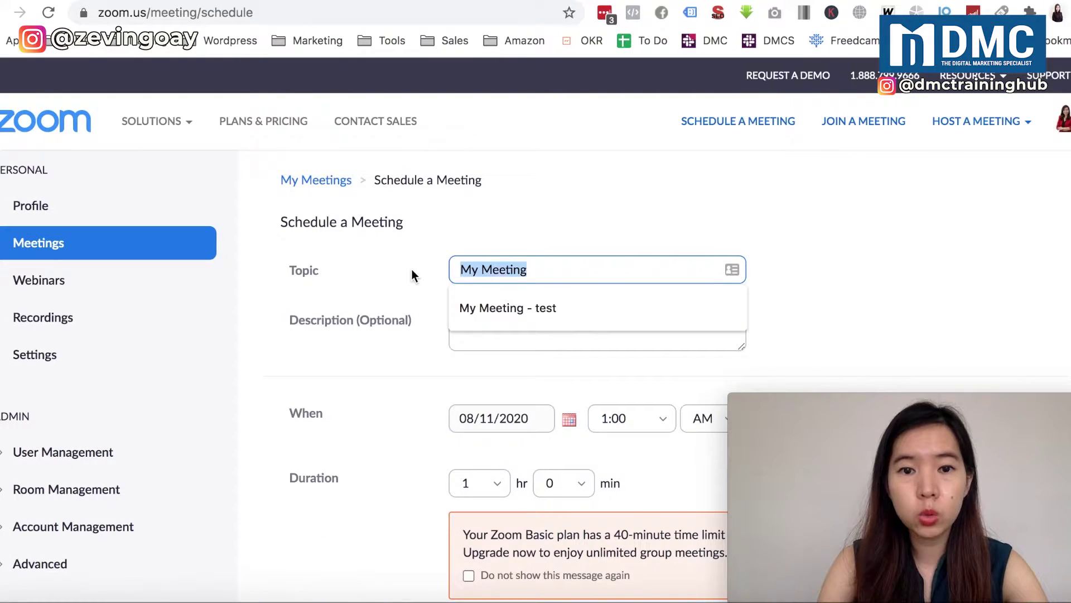
key("BackSpace")
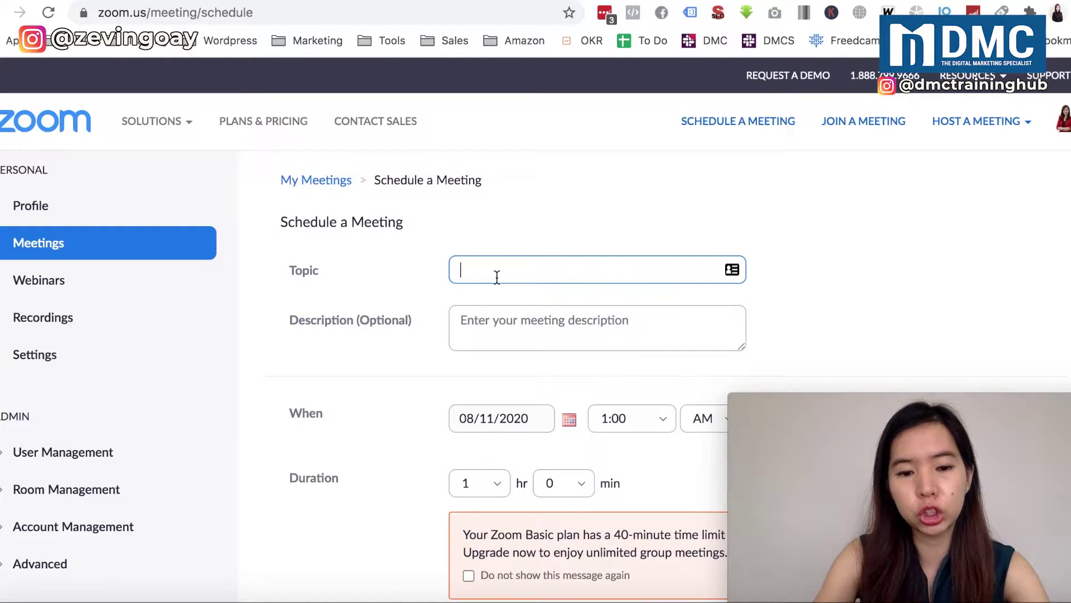
type("Zo")
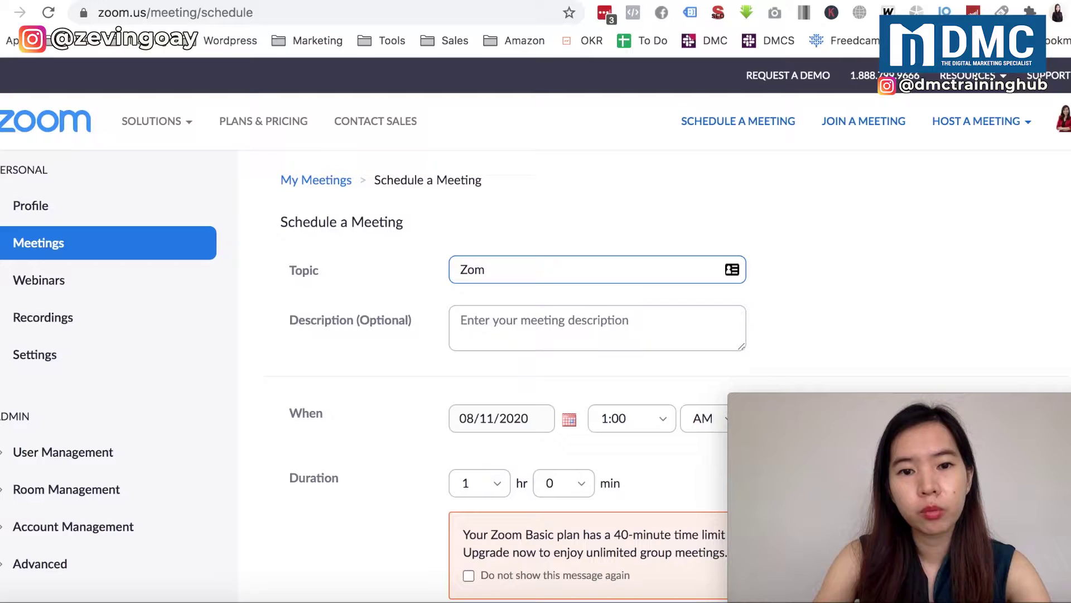
type("om M")
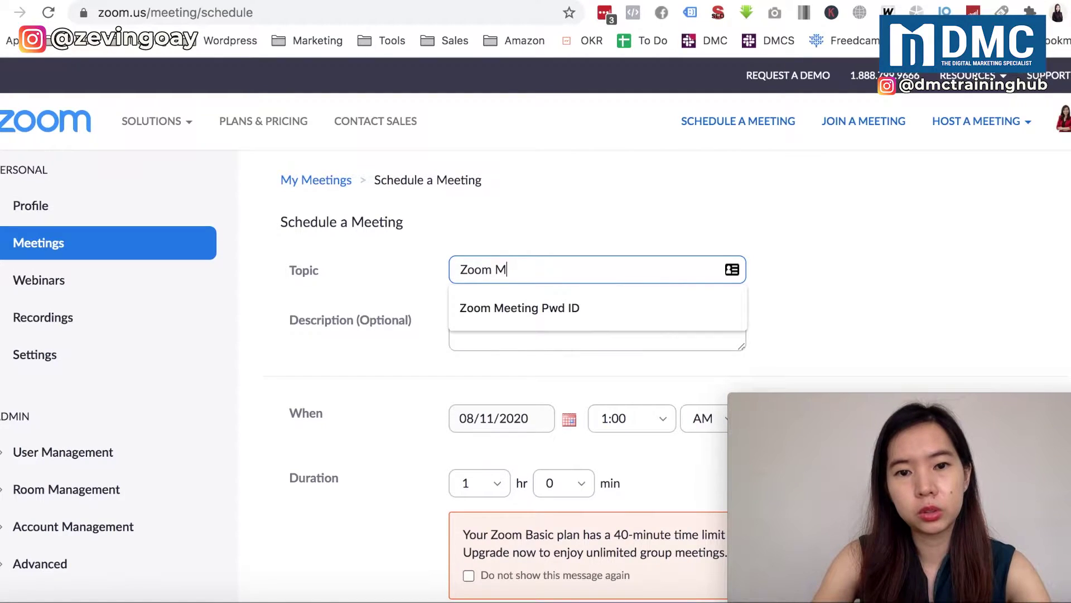
type("eeting Sharing")
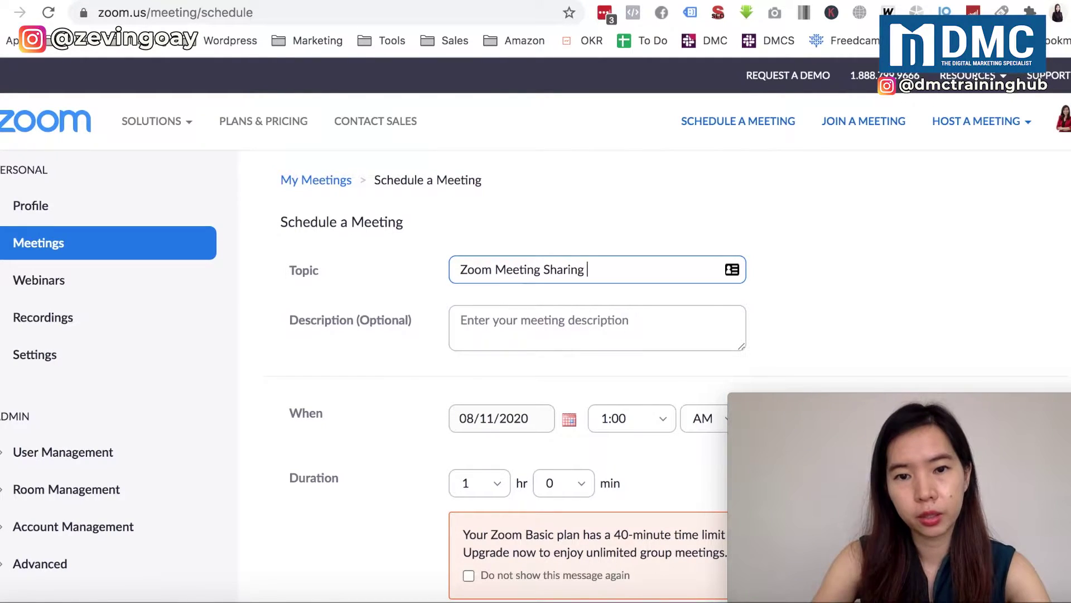
type(" on oh")
key("BackSpace")
key("BackSpace")
type("goo")
key("BackSpace")
key("BackSpace")
key("BackSpace")
type("Go")
key("BackSpace")
key("BackSpace")
type("How ")
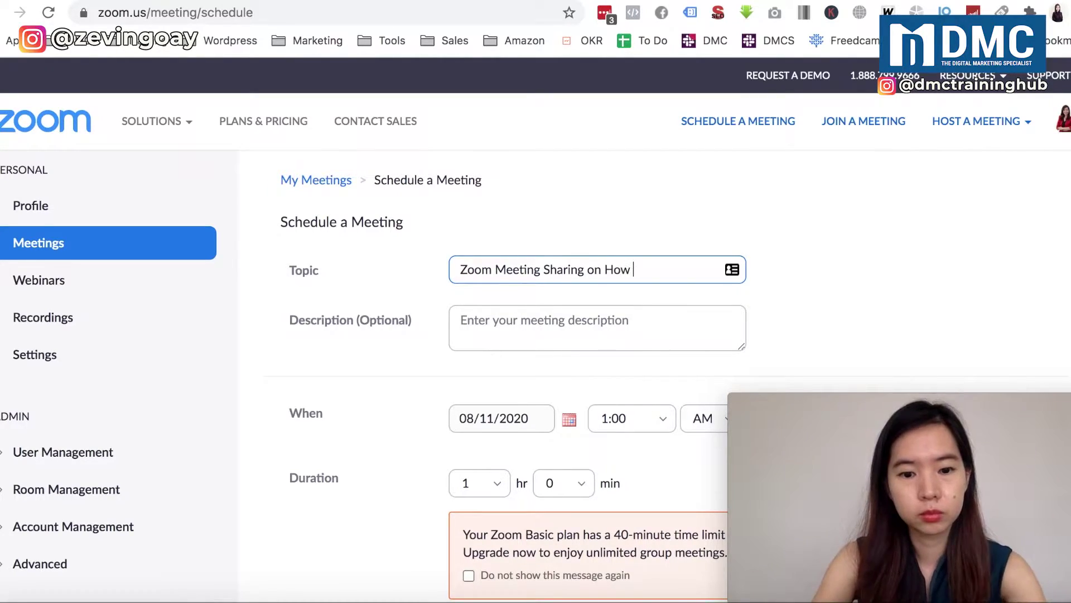
type("to Set Pw")
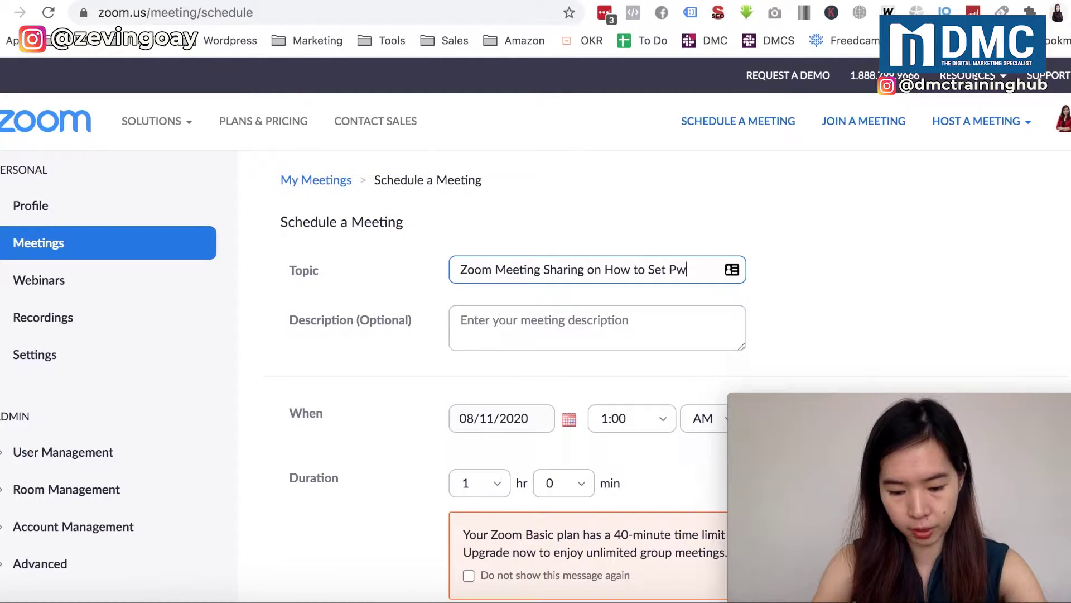
type("d")
key("BackSpace")
key("BackSpace")
type("assword")
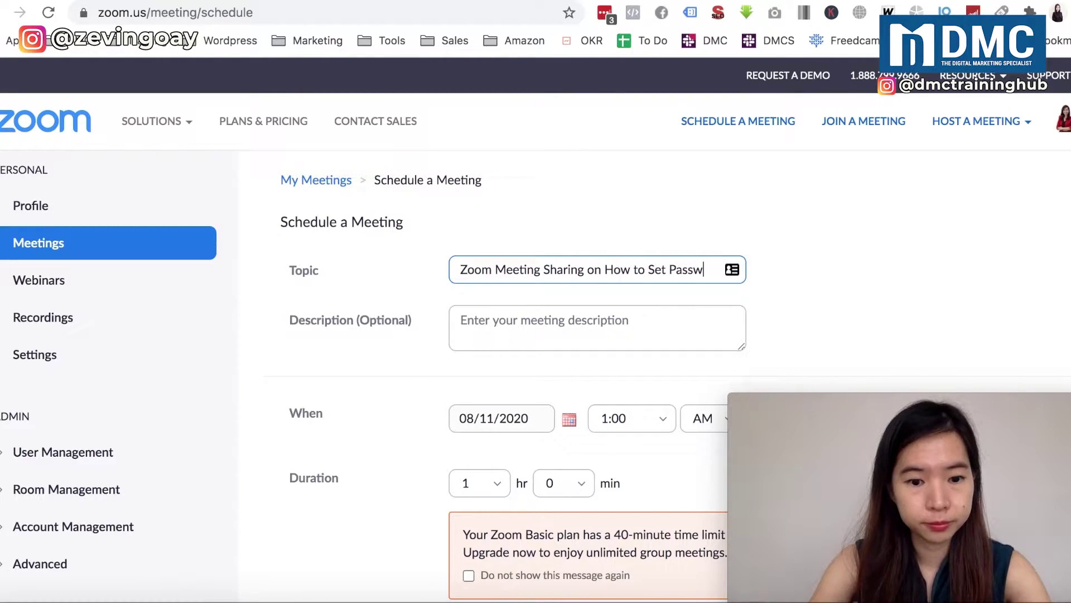
Remove the leading words and insert 'Zoom Meeting' so the topic reads 'How to Set Zoom Meeting Password'
left_click_drag(461, 272, 317, 285)
left_click(559, 272)
key("BackSpace")
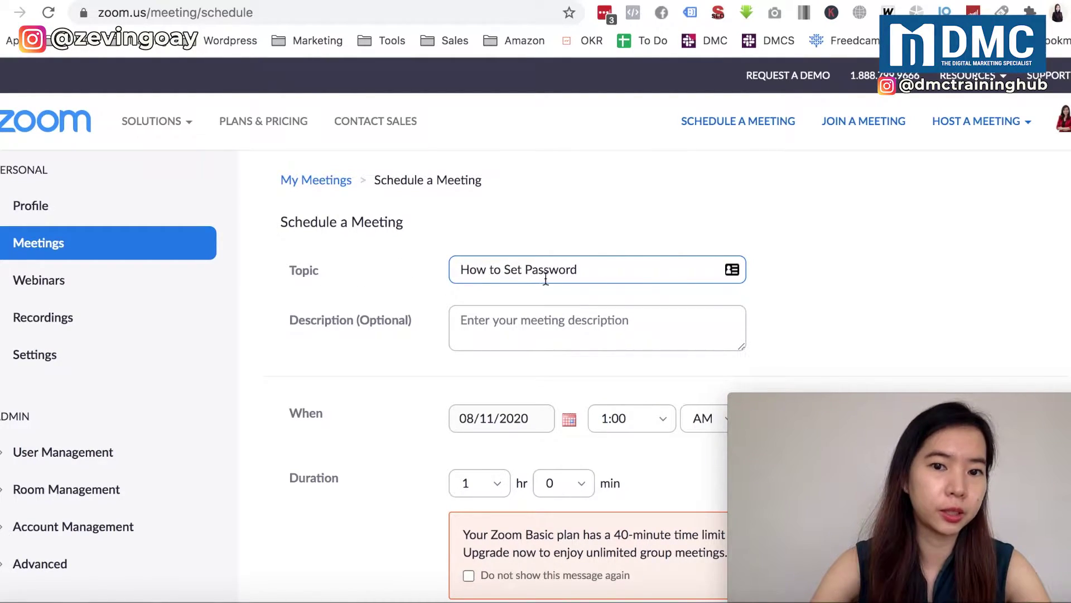
left_click(526, 270)
type("Zoom Meeting")
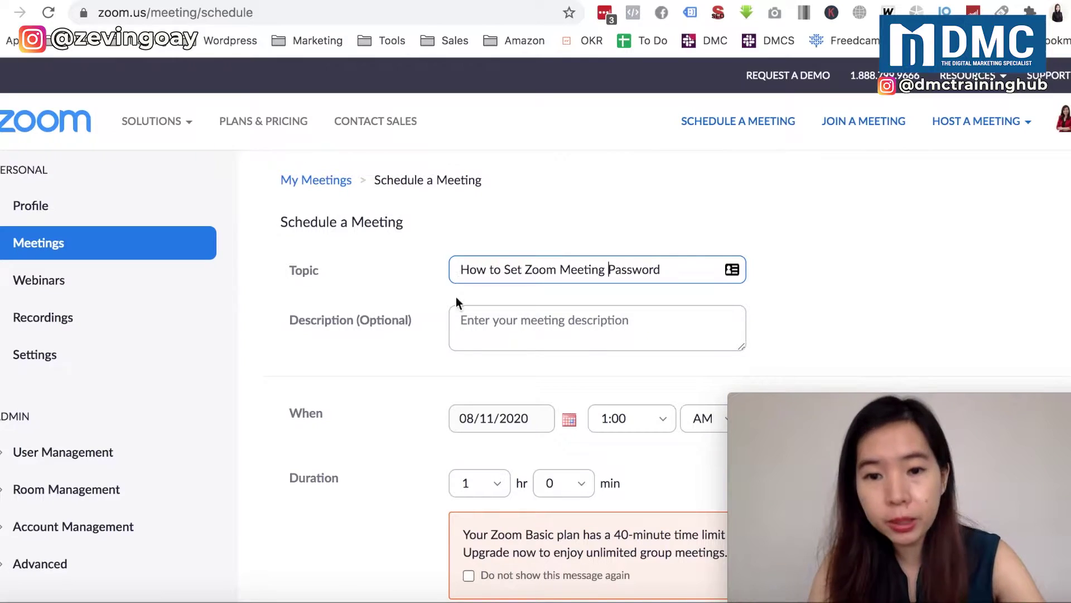
scroll(456, 338, "down", 3)
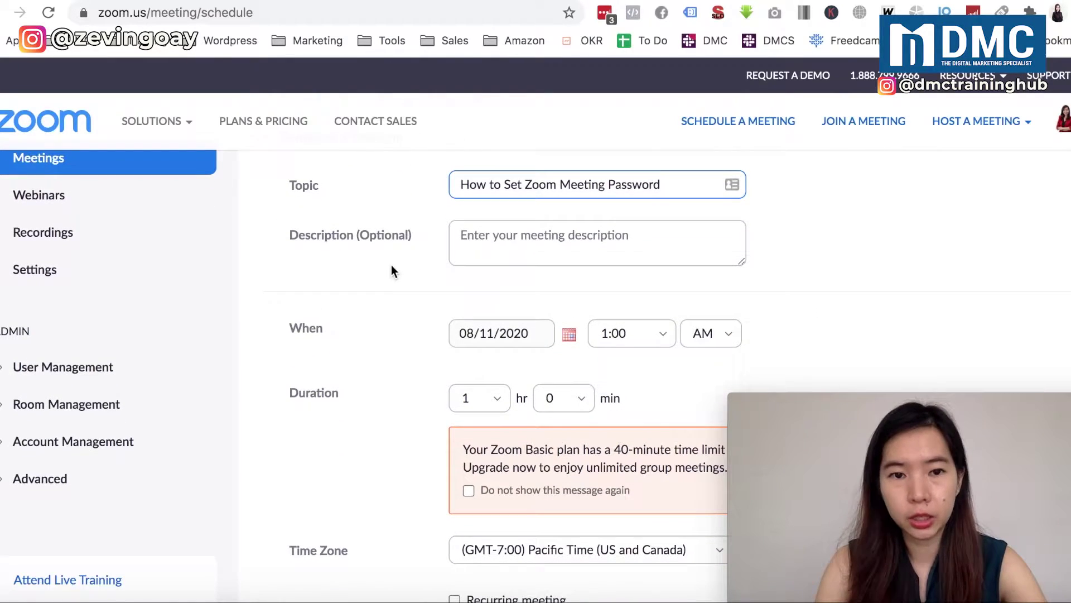
Set the meeting start time to 10:00 PM
scroll(386, 244, "down", 2)
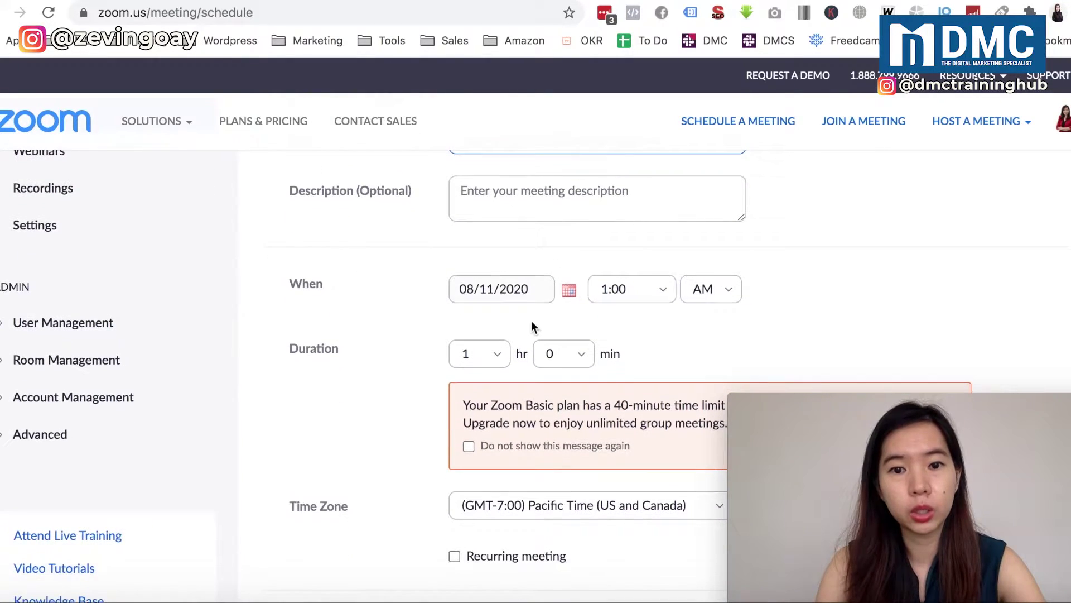
left_click(641, 289)
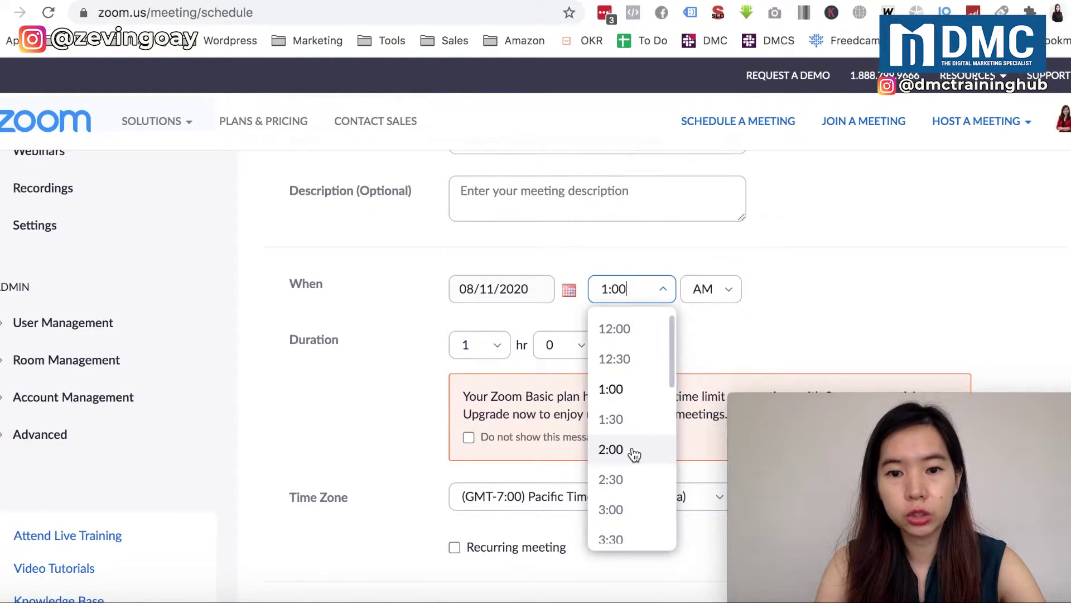
scroll(630, 449, "down", 5)
scroll(634, 455, "down", 3)
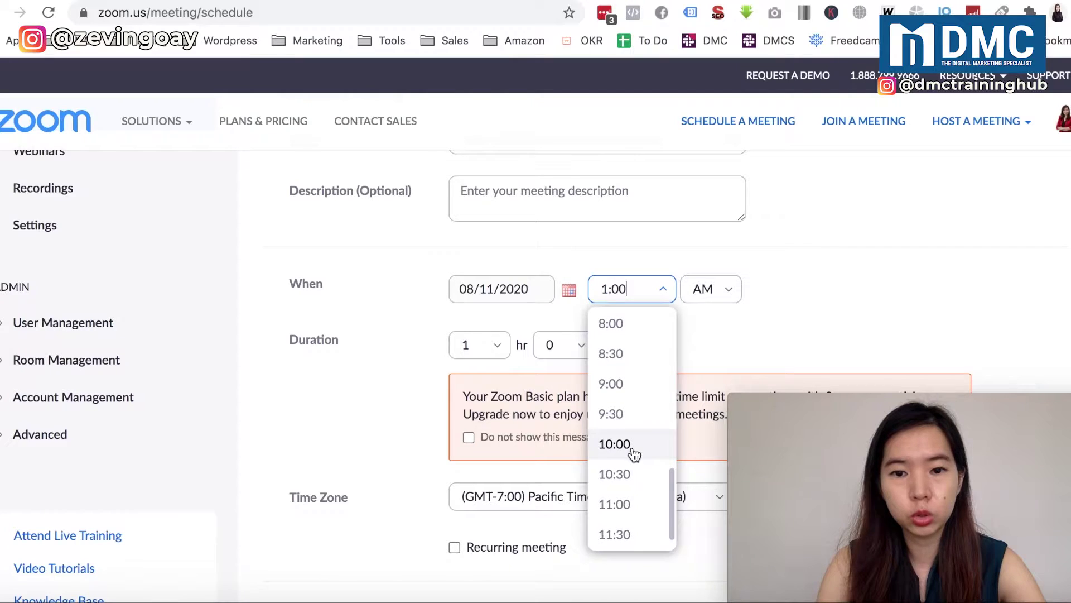
left_click(634, 446)
left_click(725, 295)
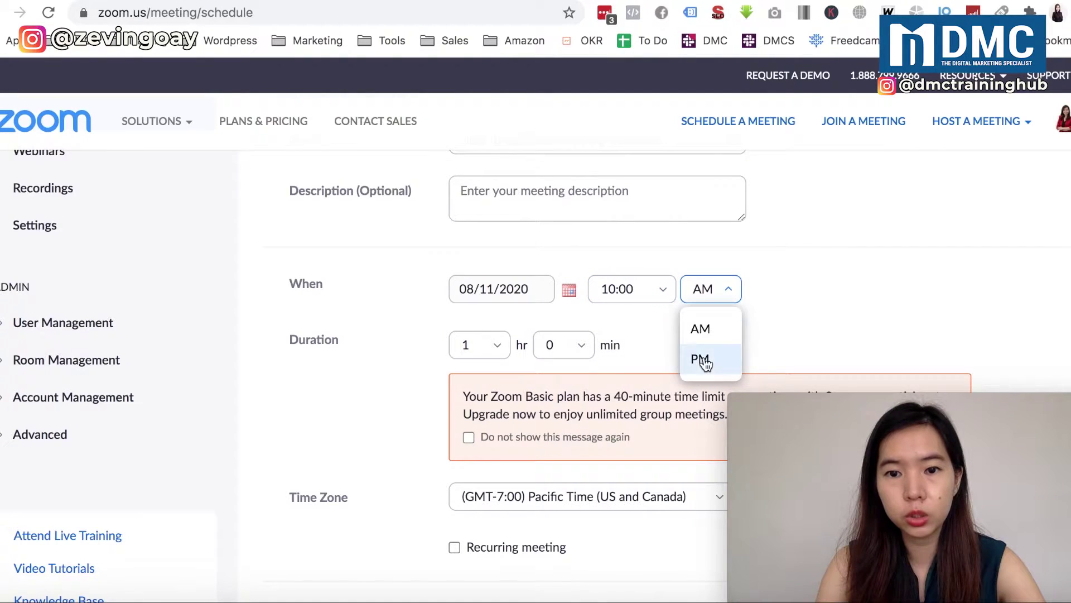
left_click(702, 360)
Set the meeting duration to 0 hr 30 min
scroll(552, 335, "down", 1)
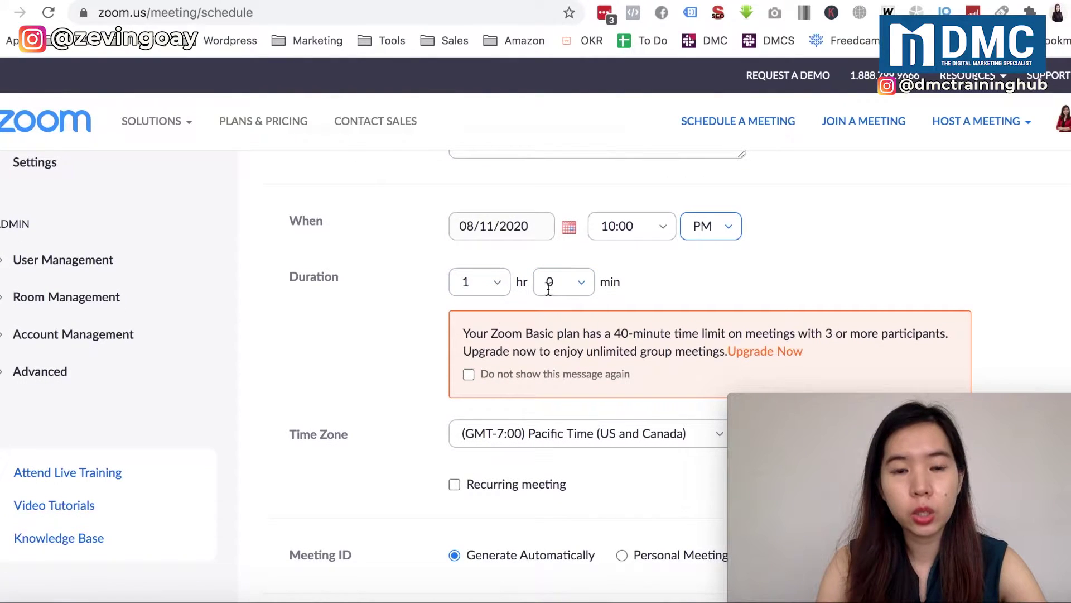
scroll(546, 288, "down", 1)
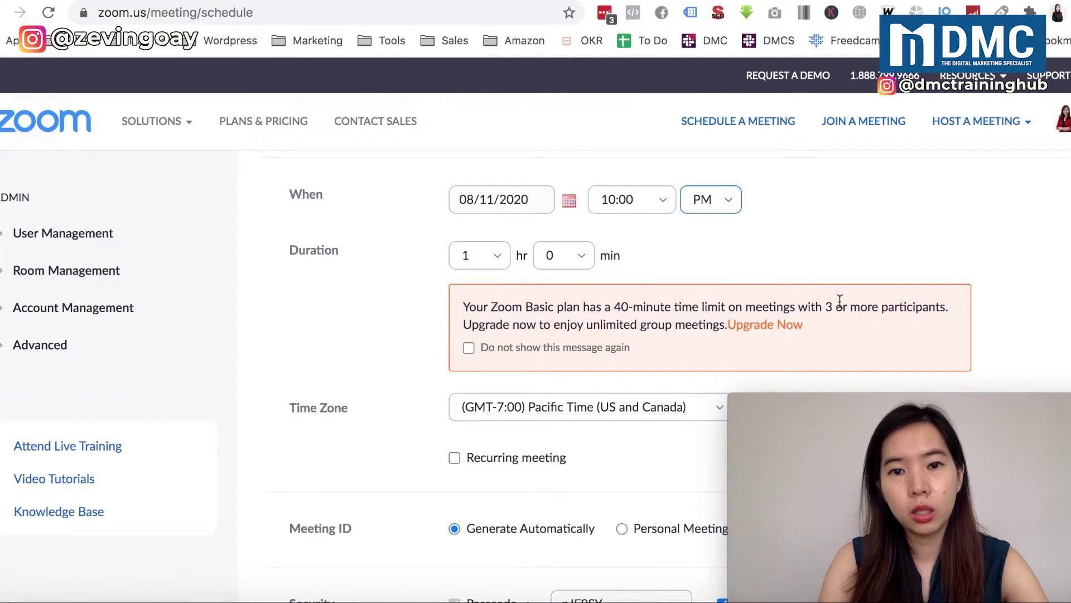
left_click(499, 262)
left_click(483, 418)
left_click(486, 267)
left_click(486, 296)
left_click(562, 244)
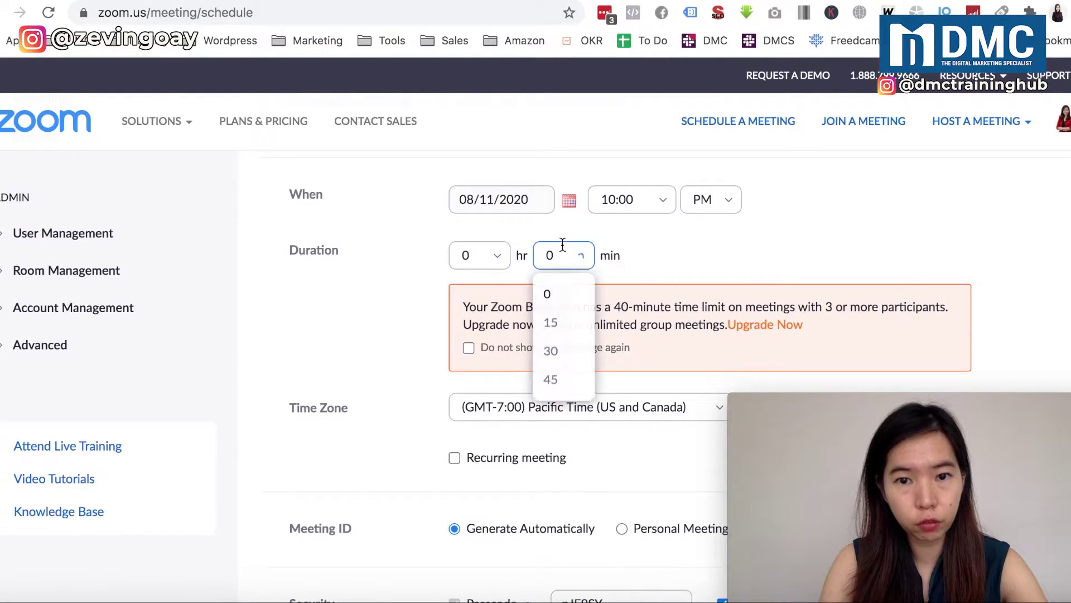
left_click(562, 360)
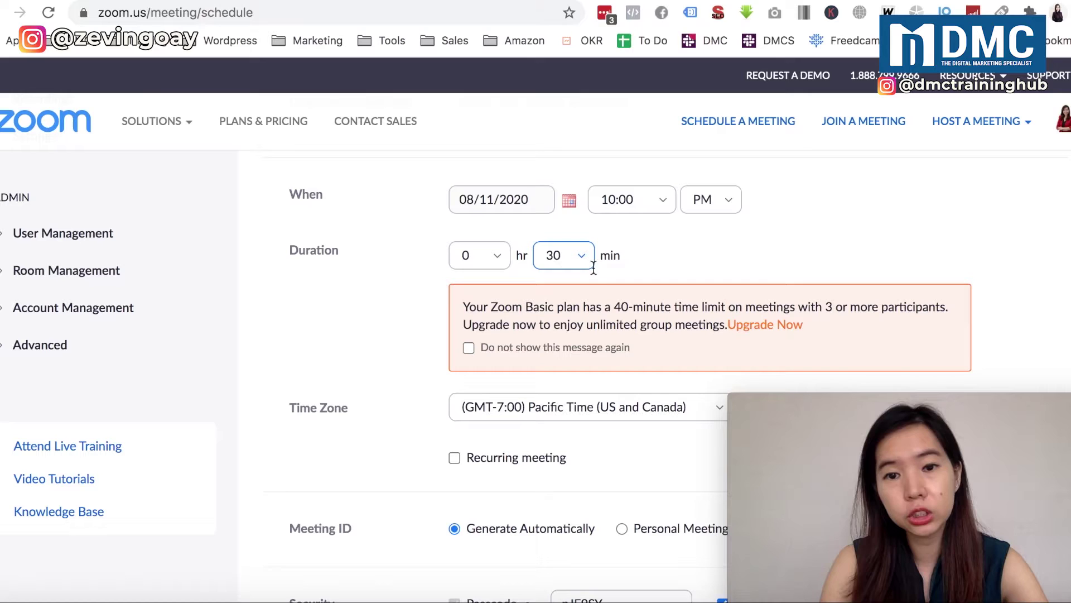
scroll(562, 360, "down", 2)
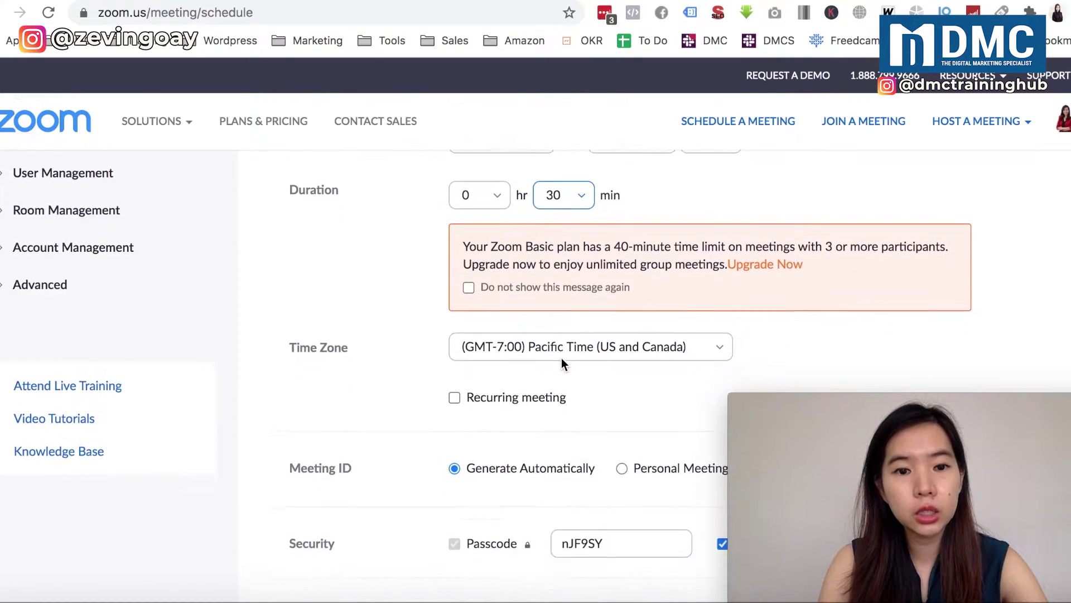
Set the meeting time zone to (GMT+8:00) Kuala Lumpur
left_click(561, 355)
scroll(504, 276, "down", 15)
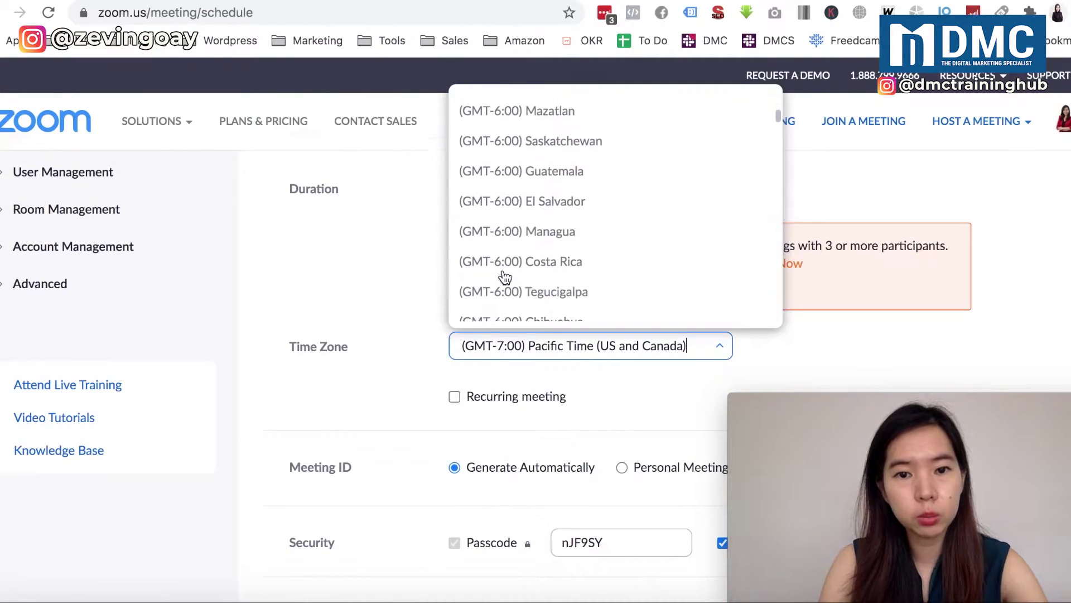
scroll(505, 276, "down", 20)
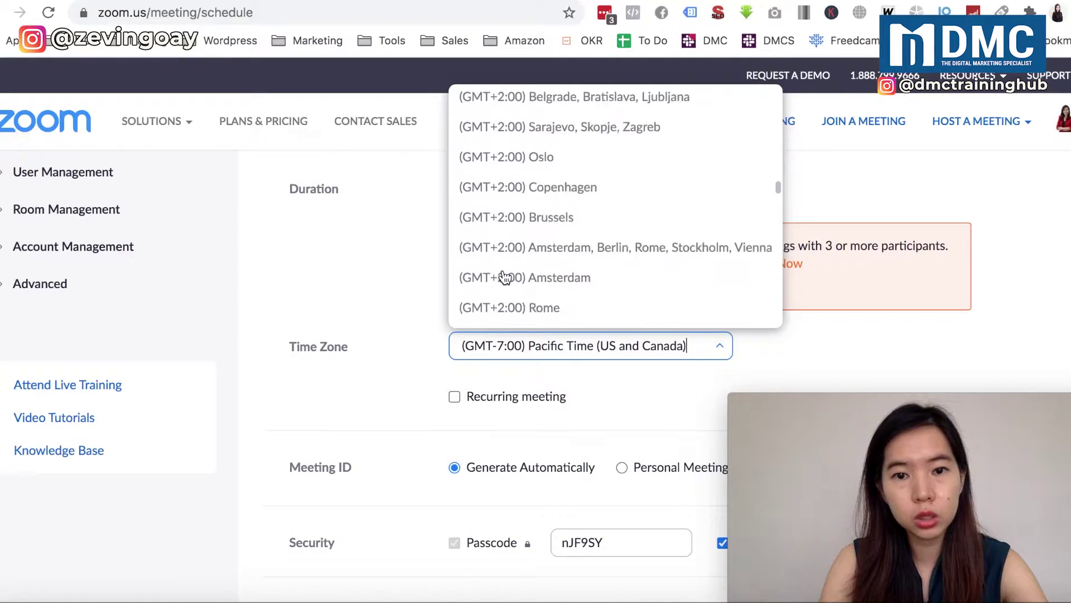
scroll(505, 277, "down", 10)
scroll(505, 276, "up", 8)
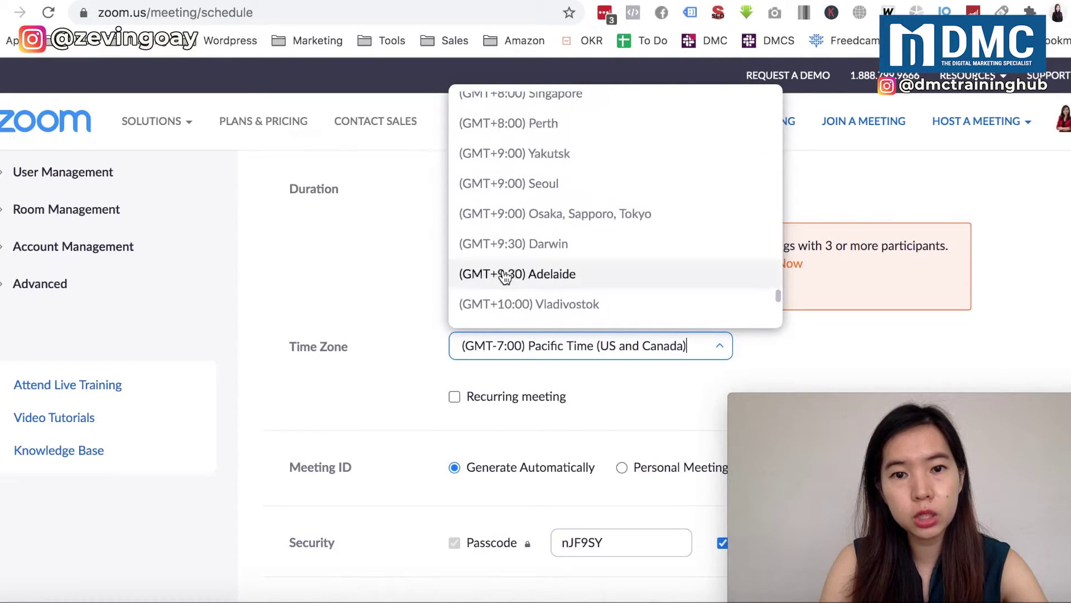
left_click(520, 223)
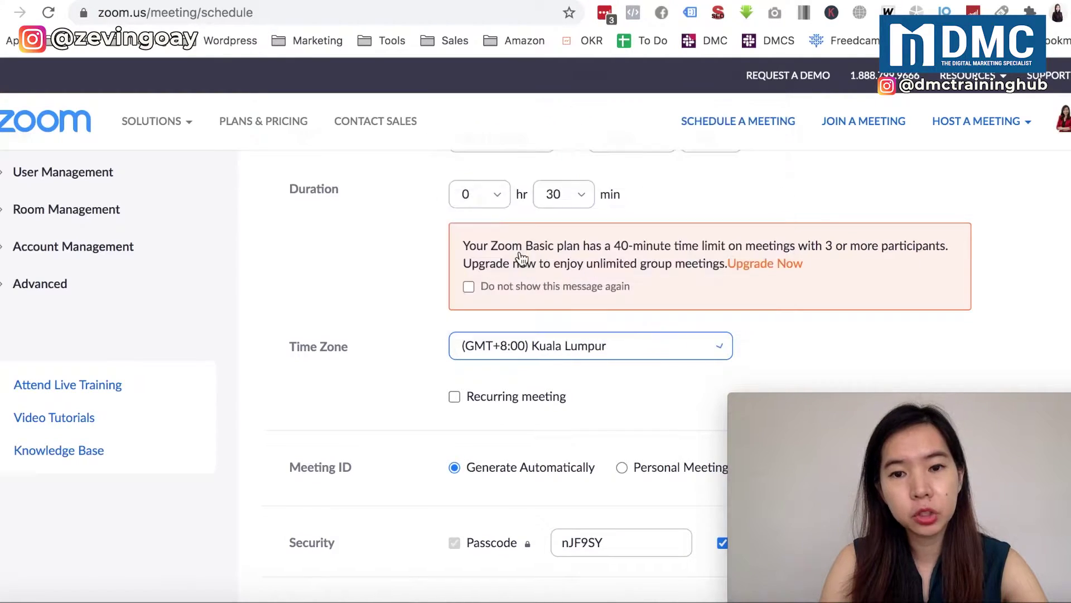
scroll(523, 395, "down", 3)
scroll(523, 395, "down", 1)
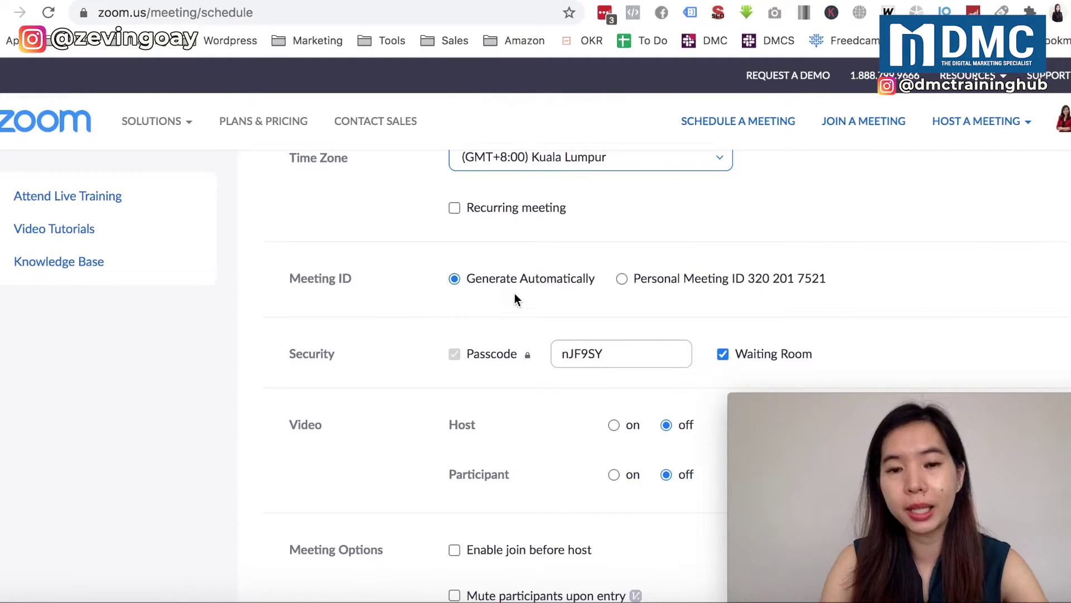
Replace the auto-generated meeting passcode with a custom passcode
left_click_drag(613, 353, 540, 350)
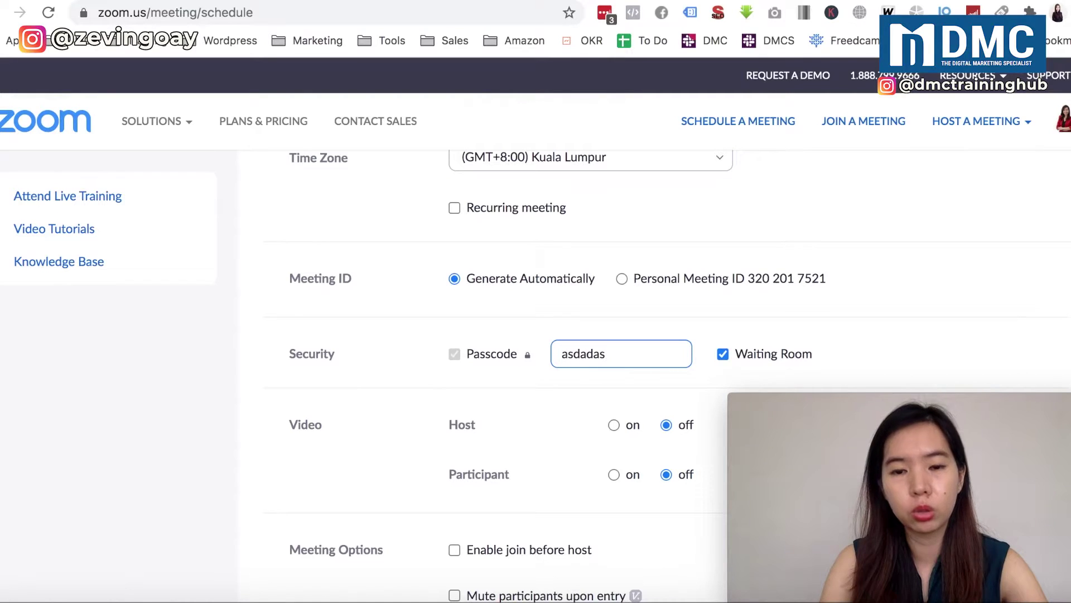
key("ctrl+a")
key("BackSpace")
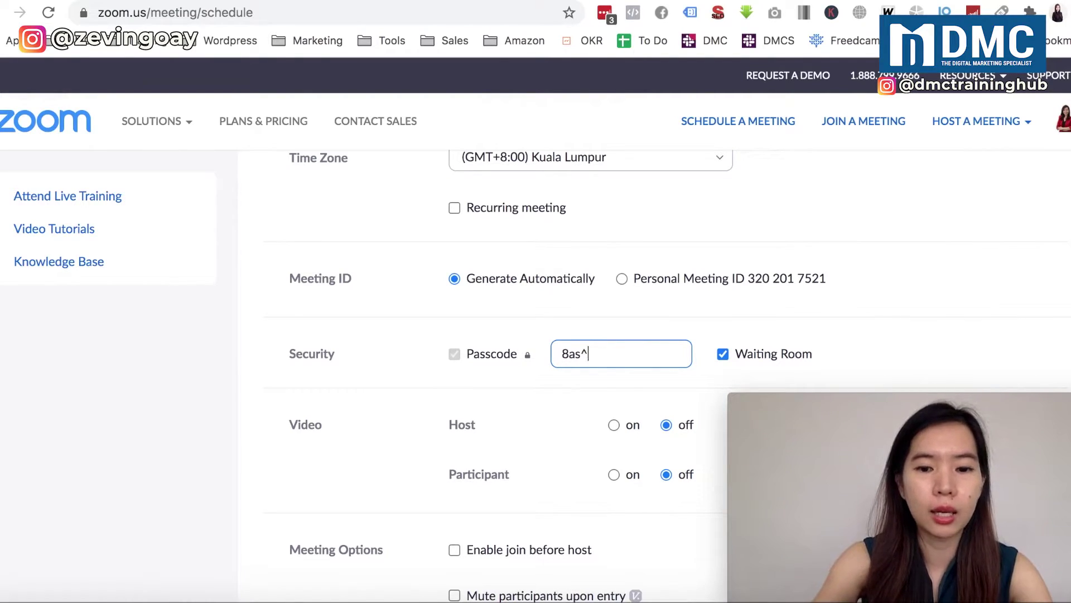
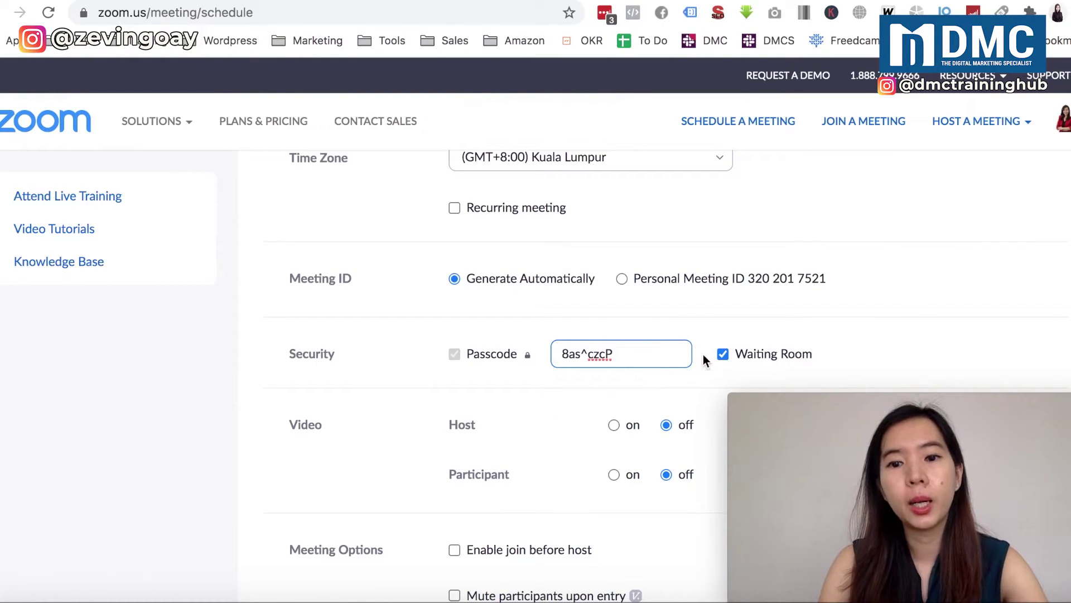
Save the scheduled meeting
scroll(705, 353, "down", 3)
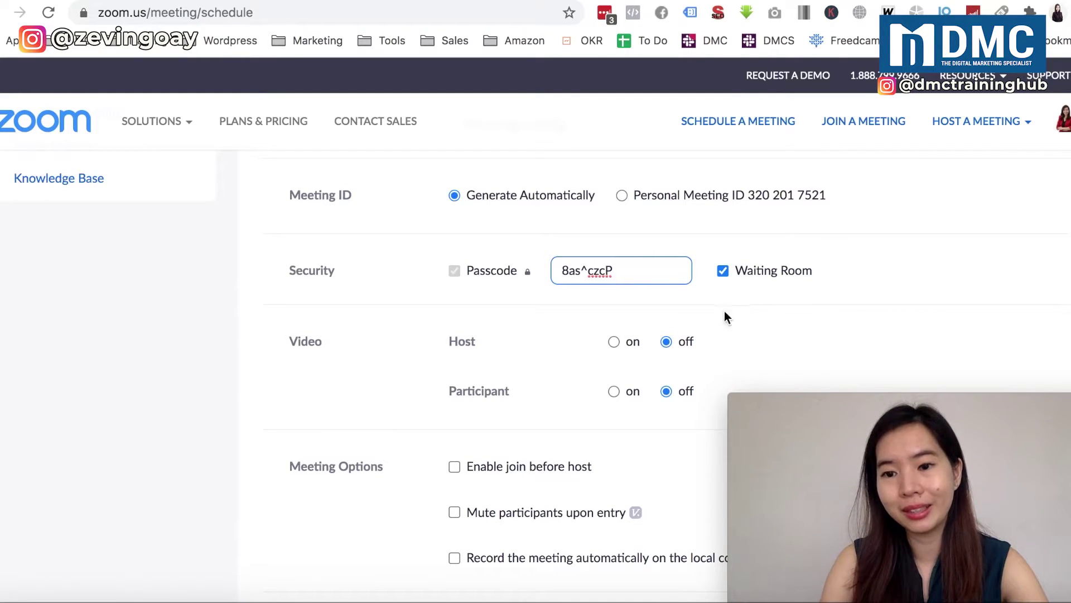
scroll(461, 471, "down", 3)
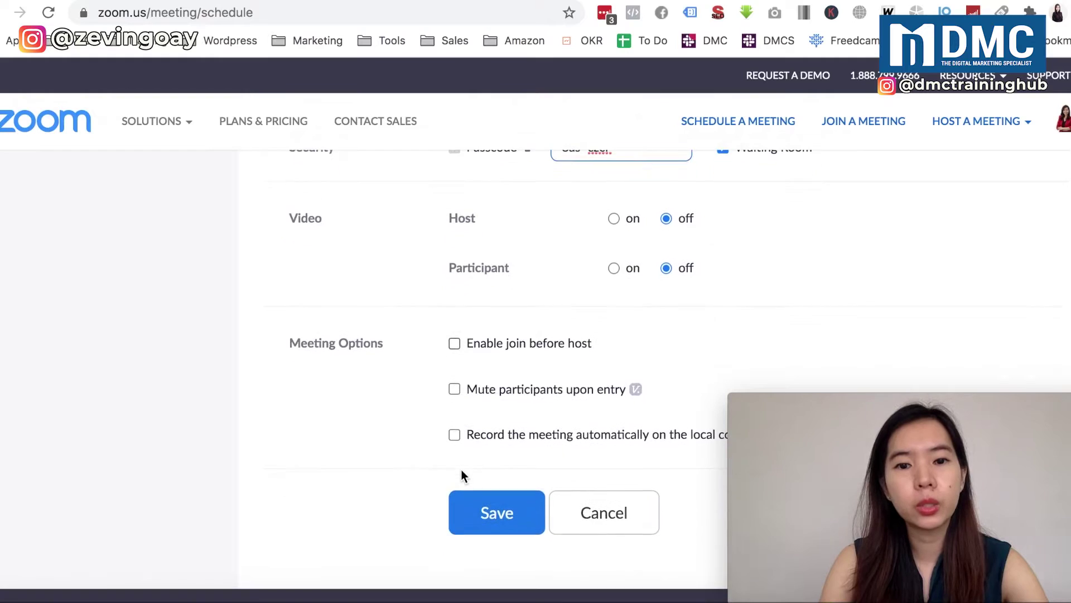
left_click(502, 517)
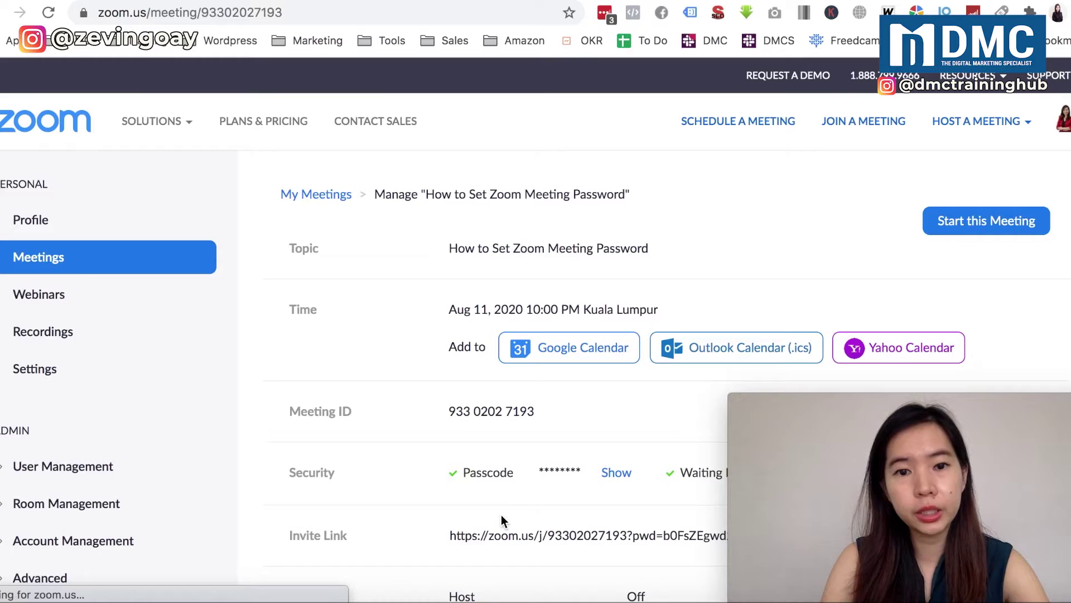
Highlight the meeting ID and reveal the hidden passcode on the saved meeting's page
scroll(501, 520, "down", 2)
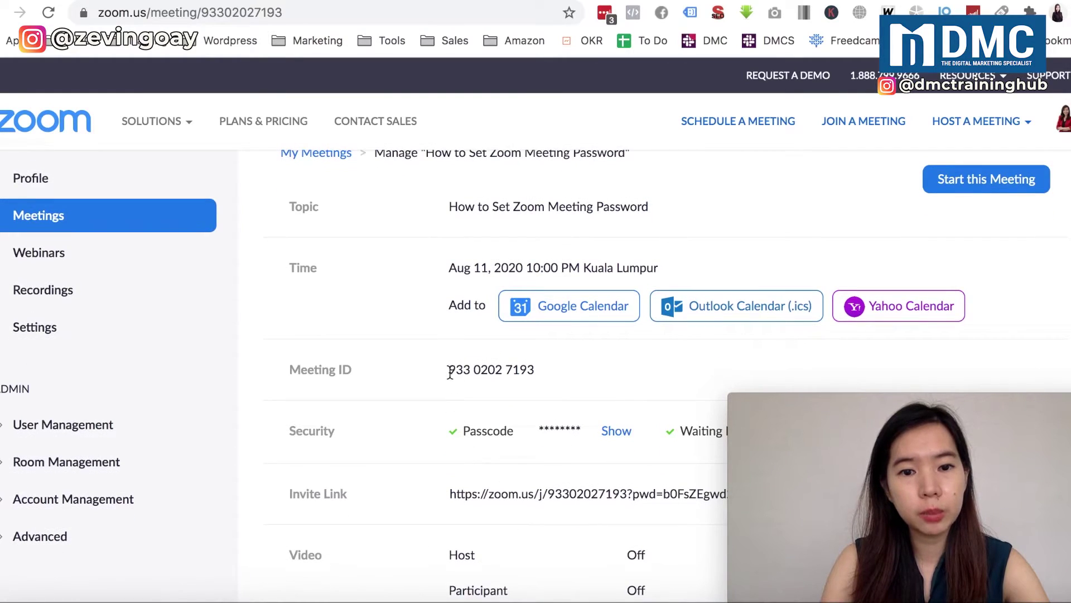
left_click_drag(450, 371, 534, 370)
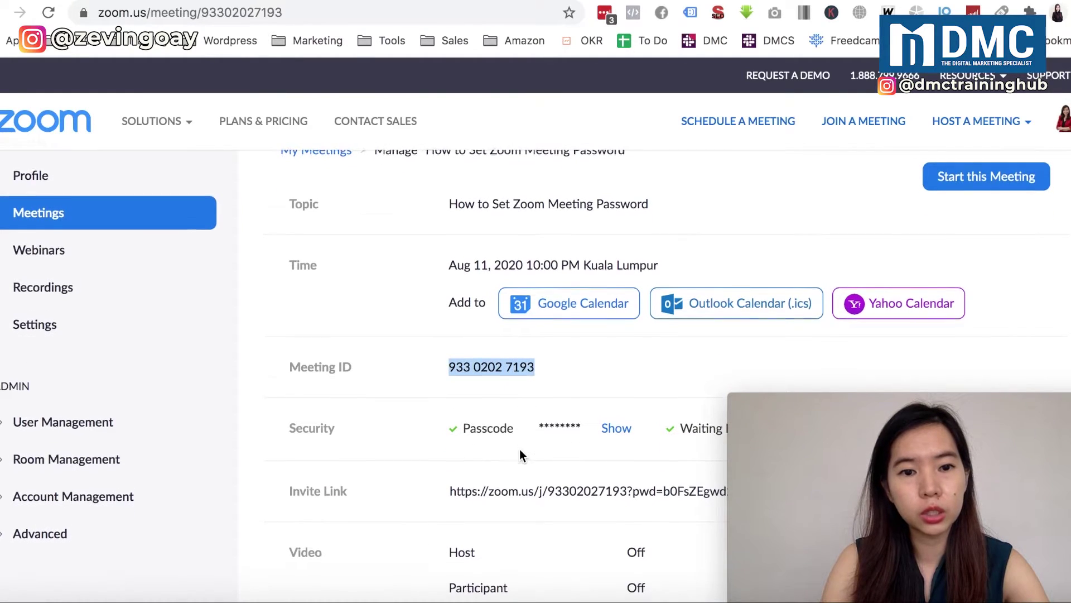
scroll(520, 449, "down", 3)
left_click(613, 309)
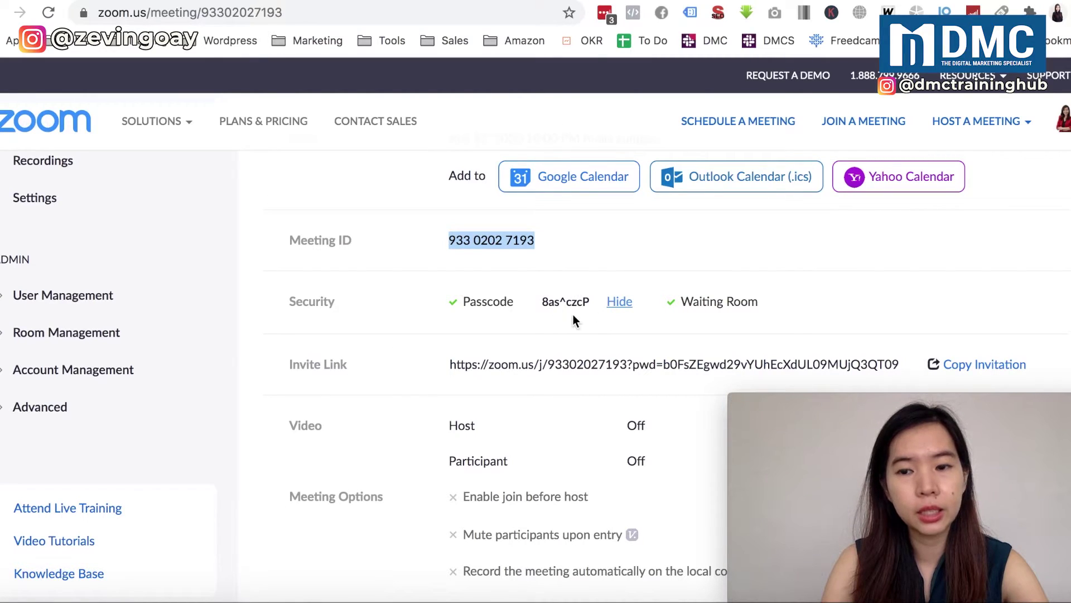
scroll(574, 308, "down", 1)
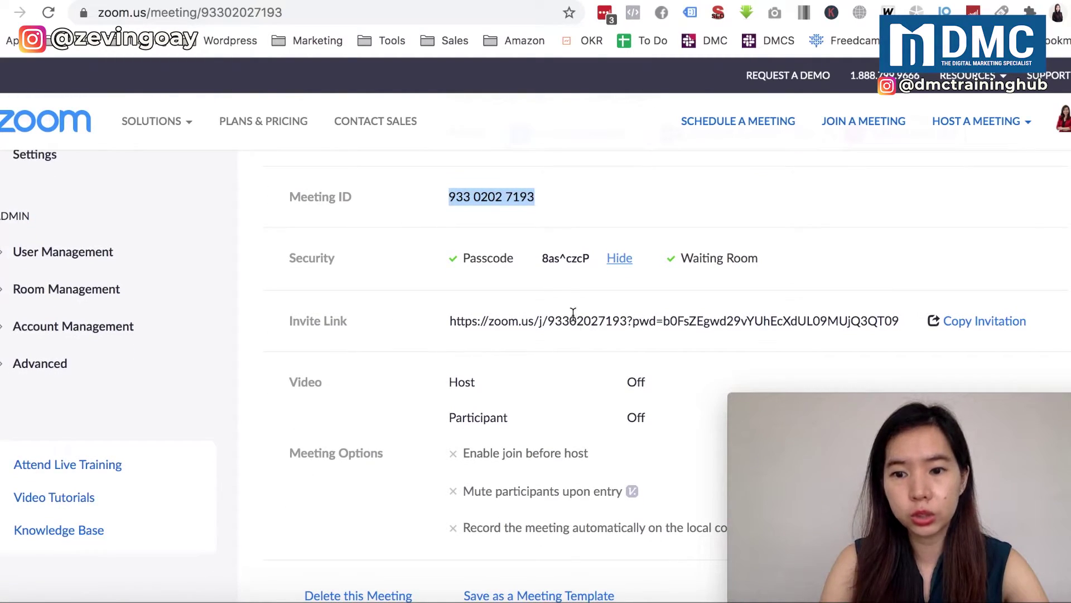
Open the meeting invitation text, select the meeting ID number, and switch to the Zoom desktop app
left_click(989, 328)
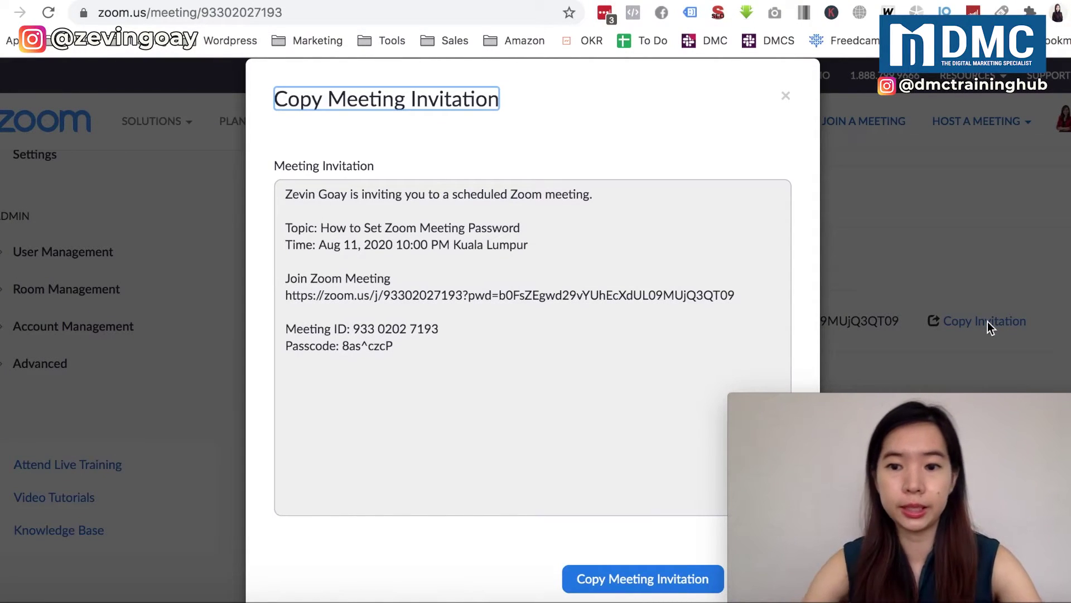
left_click_drag(288, 194, 383, 357)
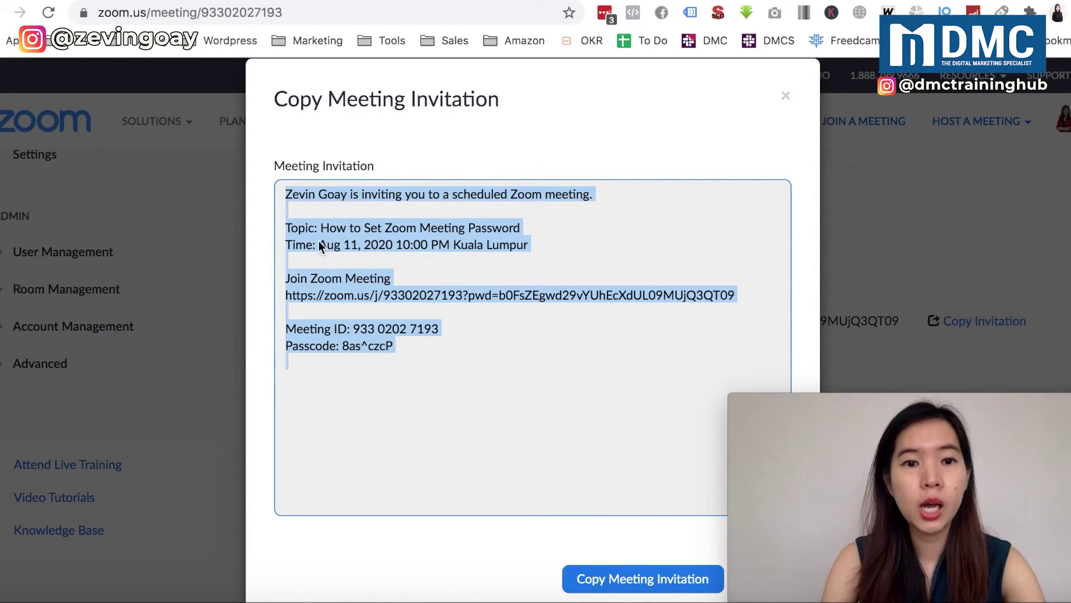
left_click(328, 296)
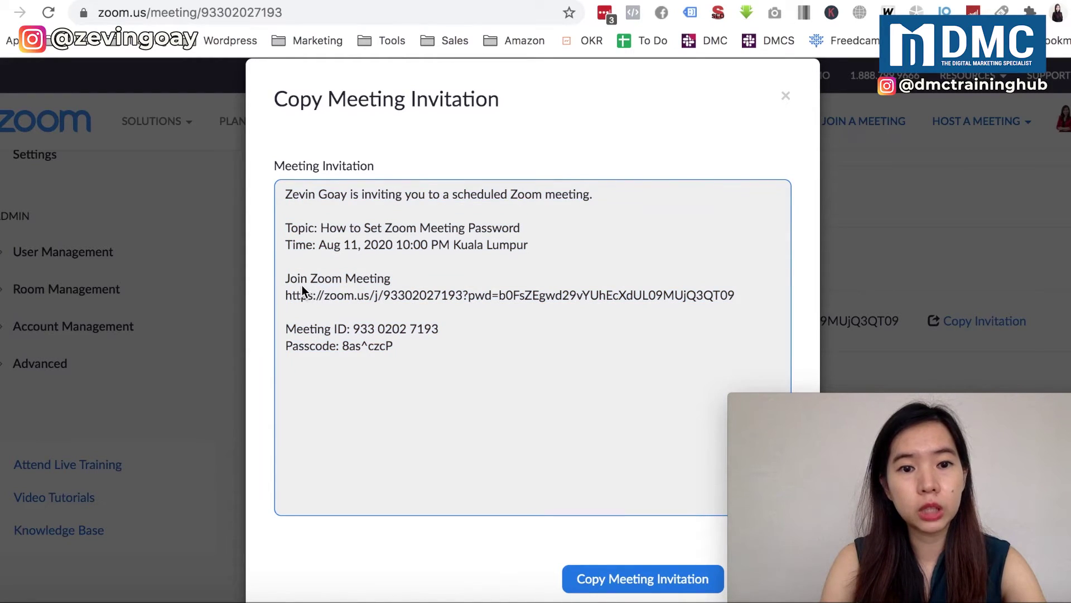
left_click_drag(363, 329, 389, 351)
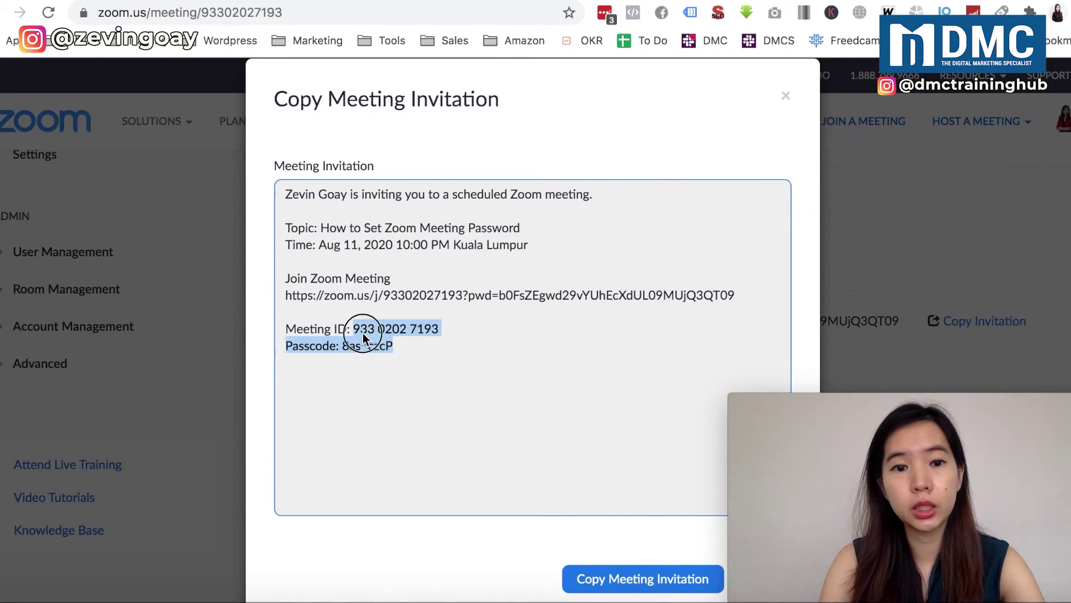
left_click_drag(360, 333, 413, 338)
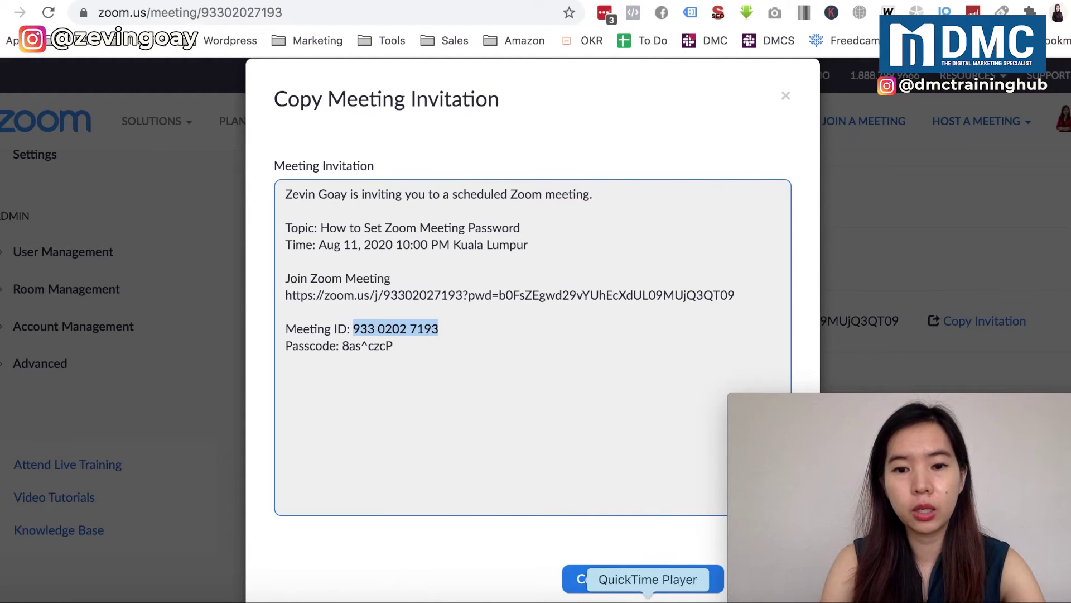
left_click(614, 600)
Join the meeting using the pasted meeting ID and enter the custom passcode when prompted
left_click(342, 276)
key("super+v")
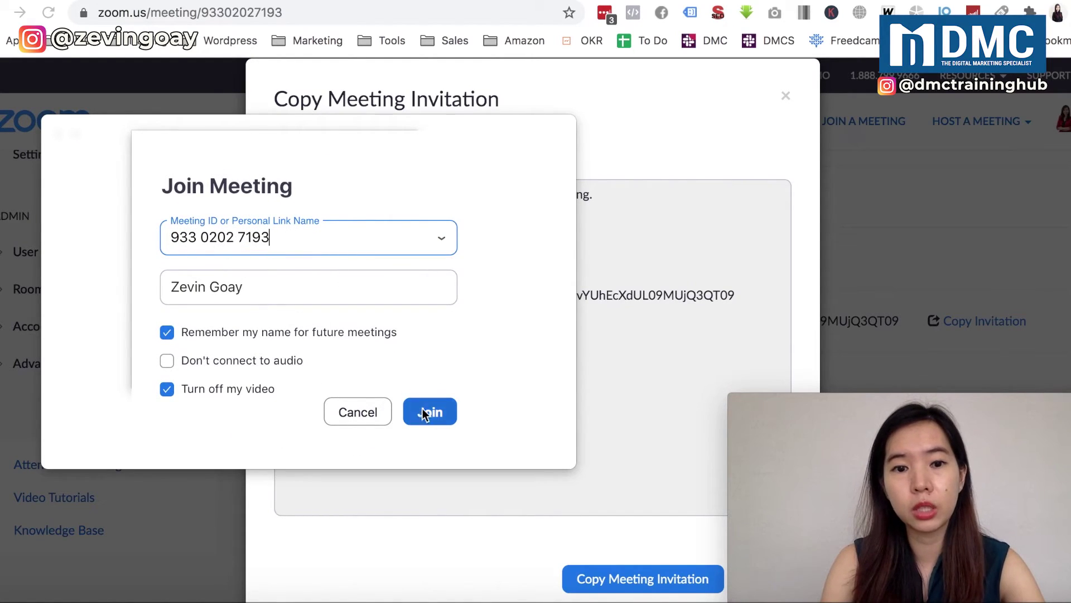
left_click(445, 414)
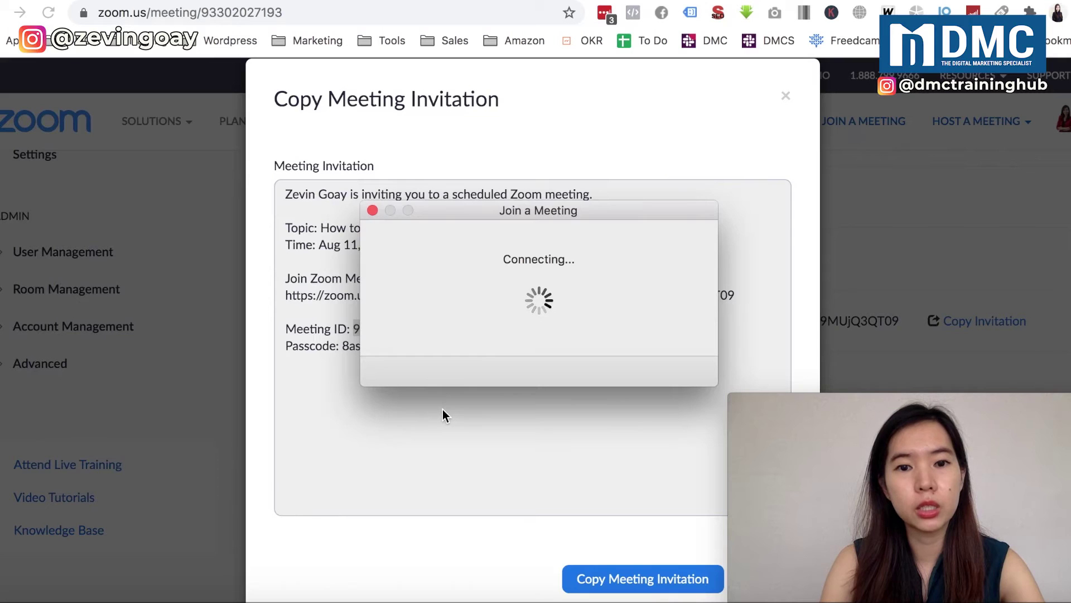
left_click_drag(464, 195, 454, 118)
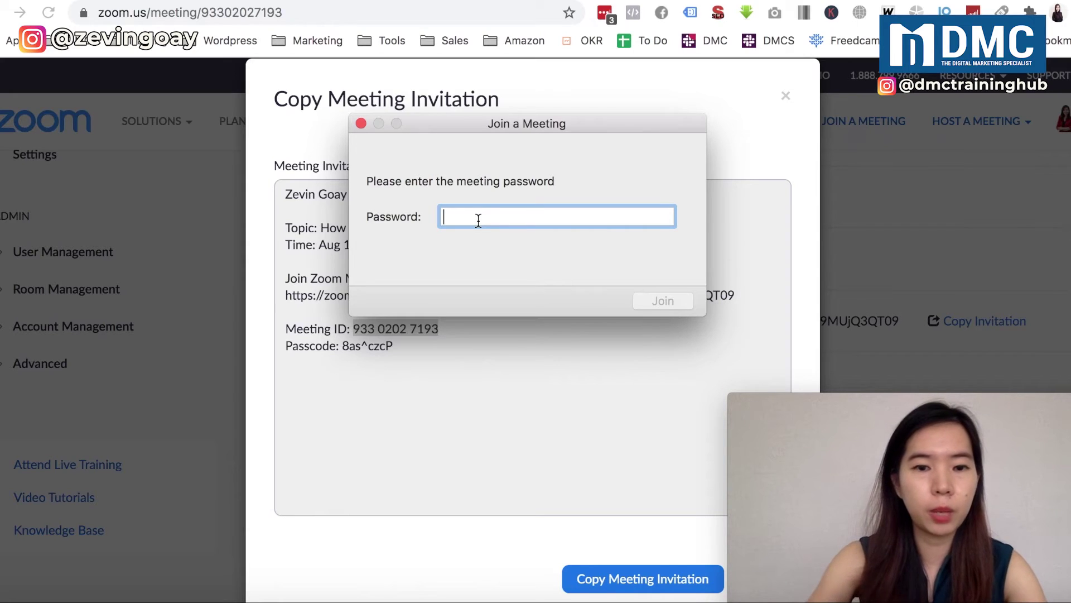
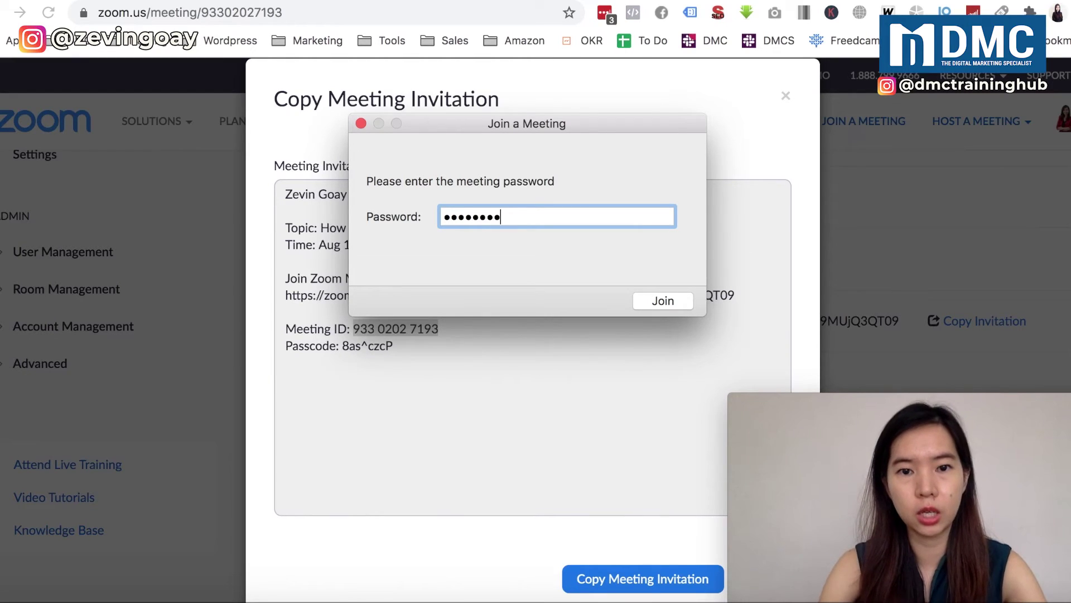
left_click(661, 300)
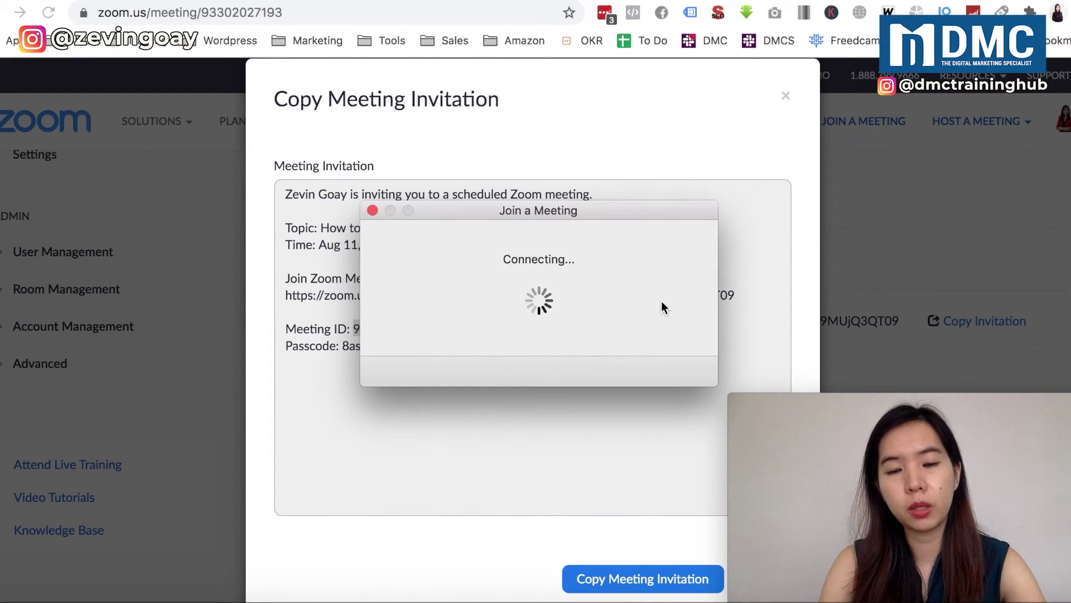
Reposition the 'Waiting for the host to start this meeting' window on screen
left_click_drag(530, 78, 476, 136)
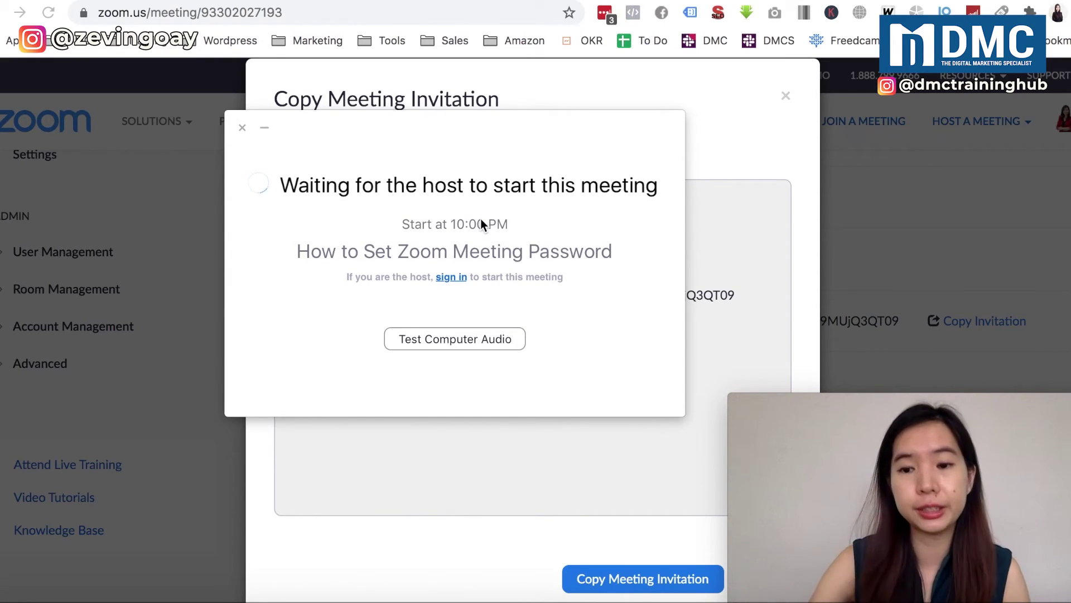
left_click_drag(464, 152, 440, 223)
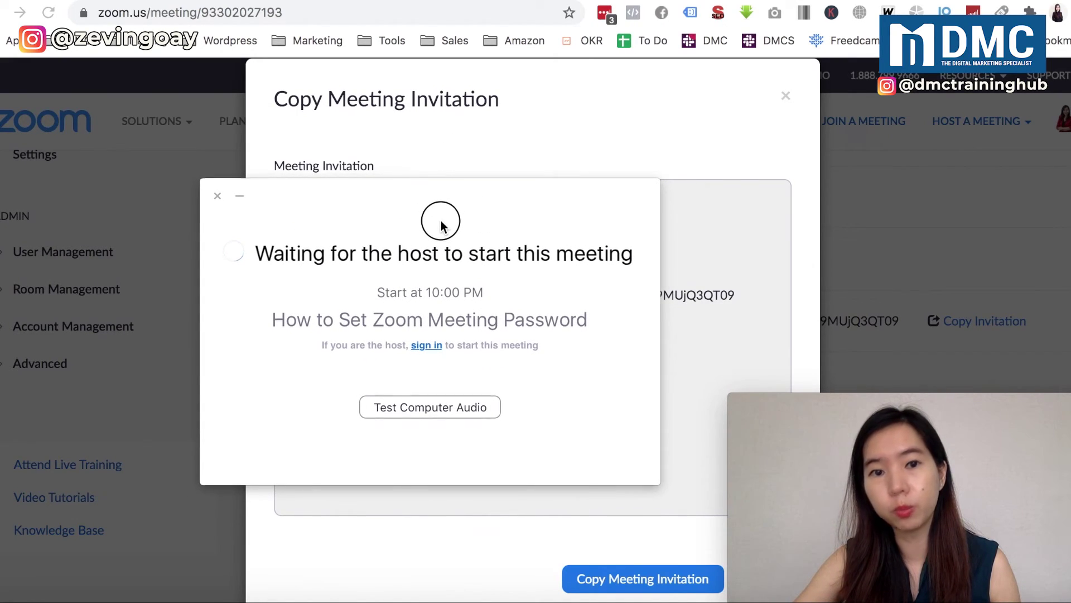
left_click_drag(440, 222, 454, 137)
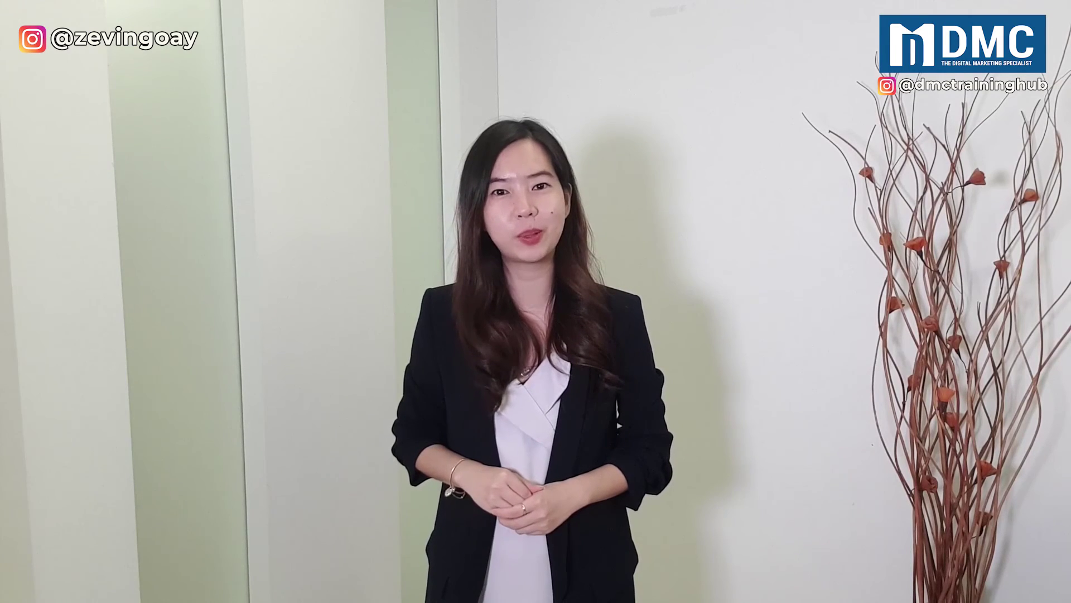